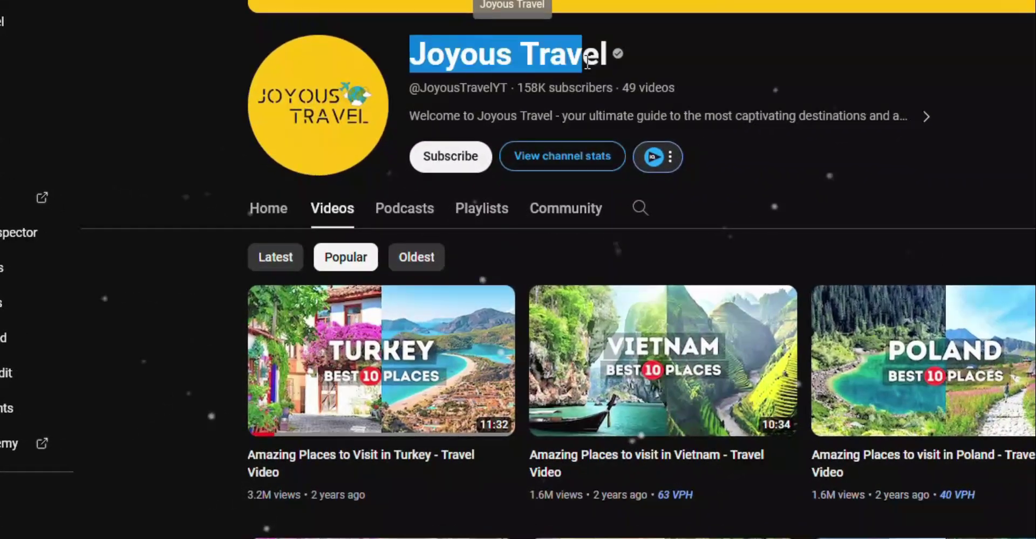
Highlight the channel's 158K subscribers, 2.7K monthly and 31.9K yearly estimated earnings.
drag(517, 88, 540, 88)
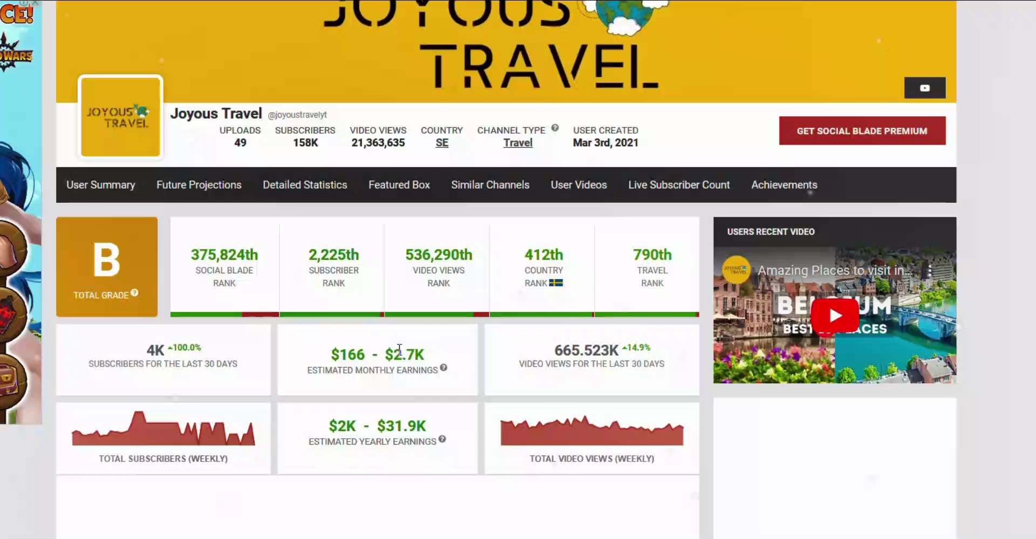
drag(443, 347, 411, 348)
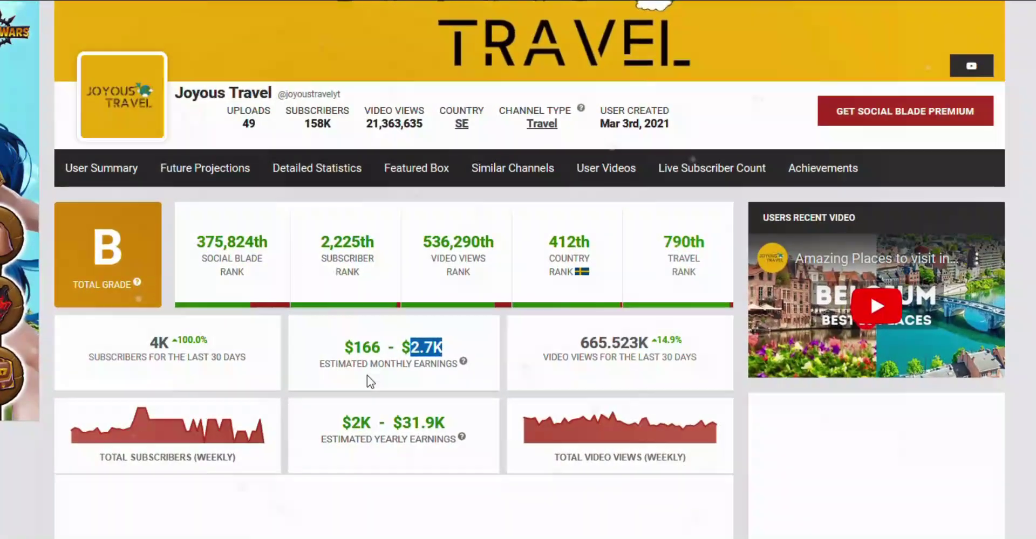
drag(401, 422, 445, 423)
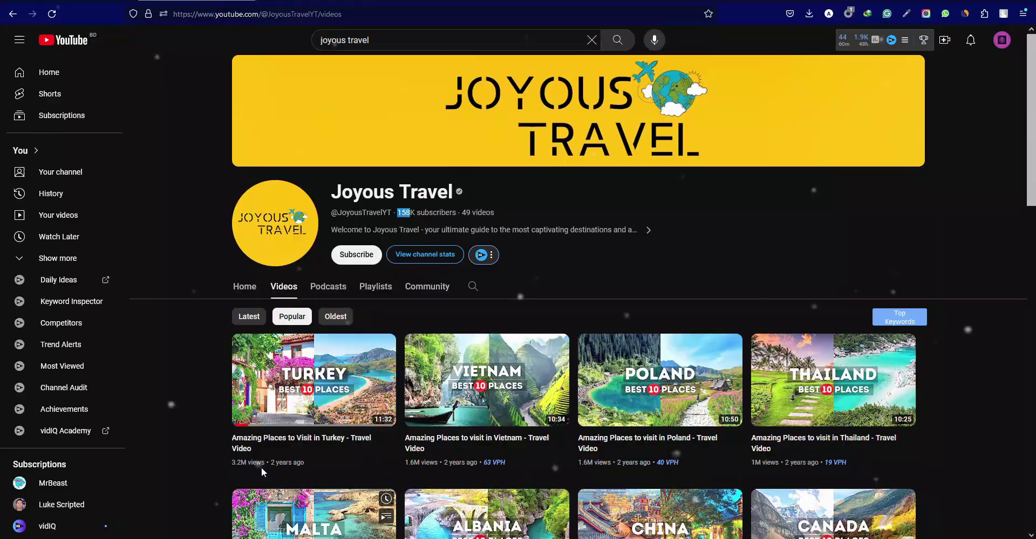
Play the Turkey travel video with English captions, then the Finland video.
click(308, 402)
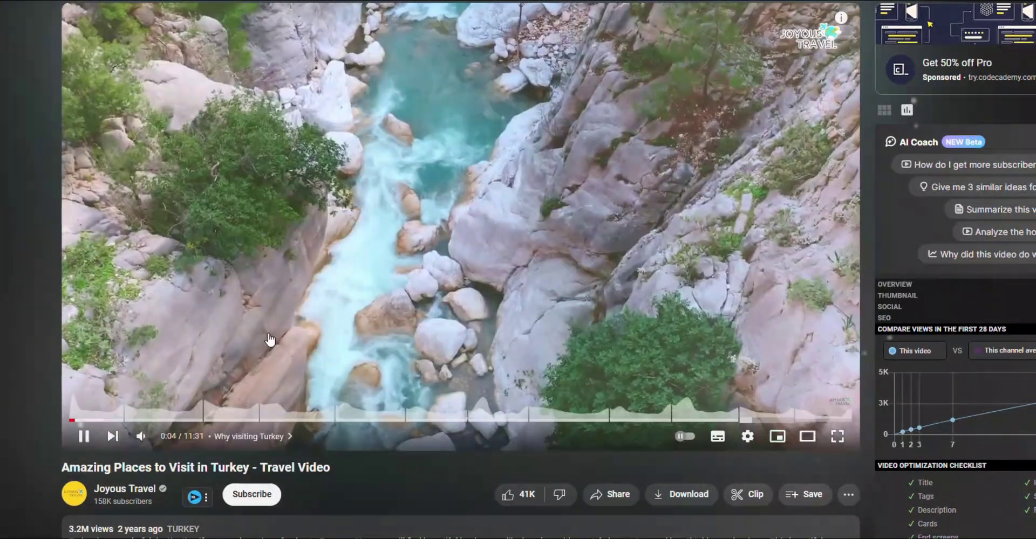
key(c)
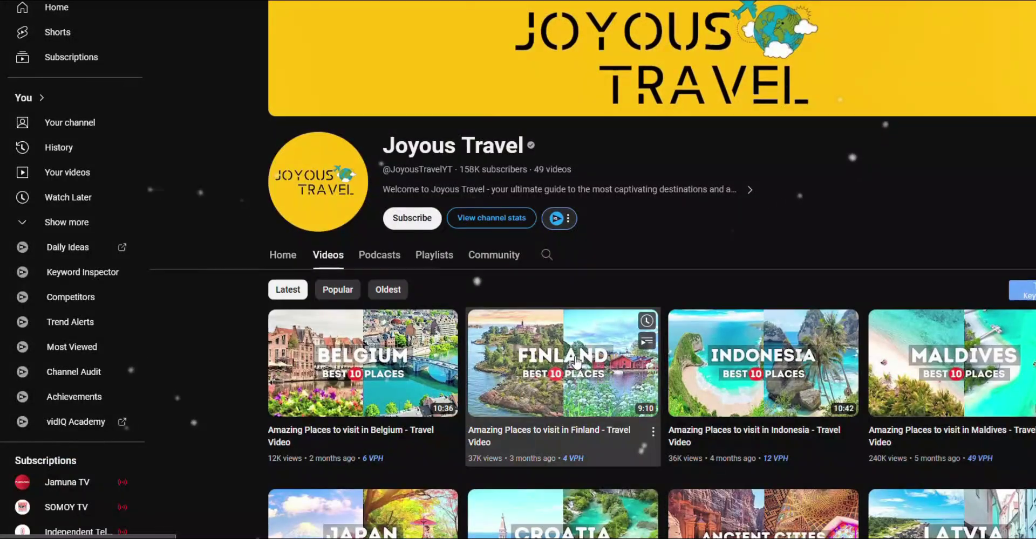
click(576, 361)
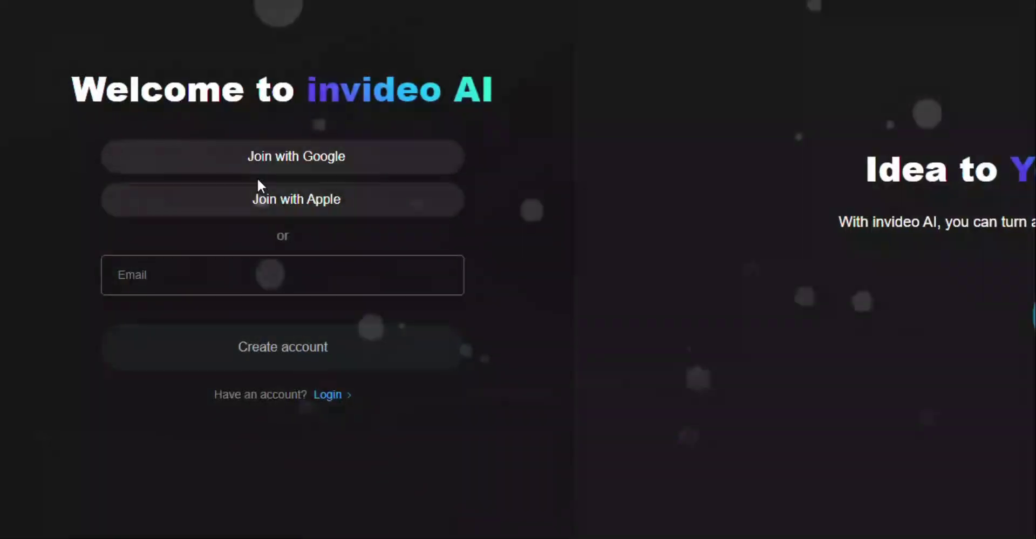
Join invideo AI with Google, then select the ruins question and go to copilot.microsoft.com.
click(307, 175)
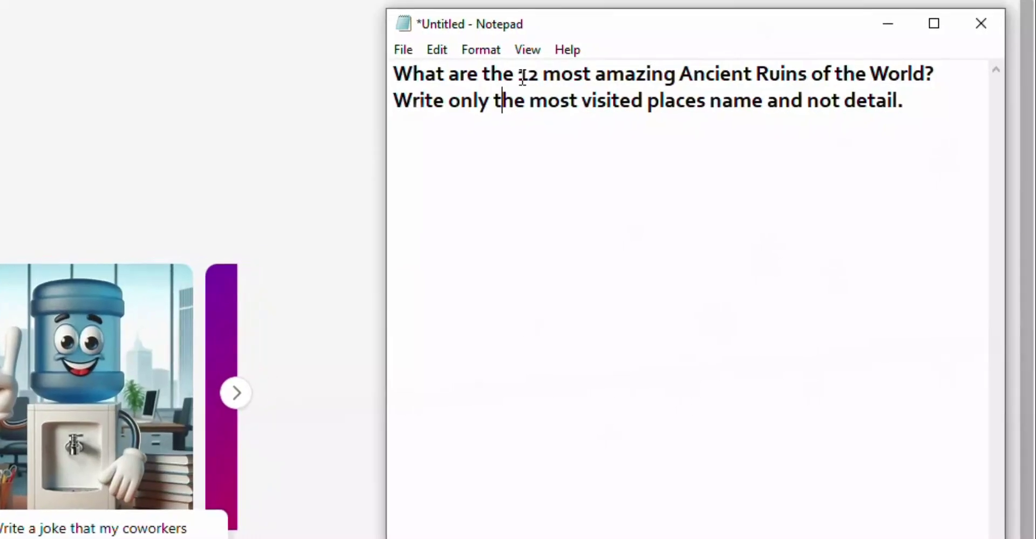
drag(520, 76, 919, 73)
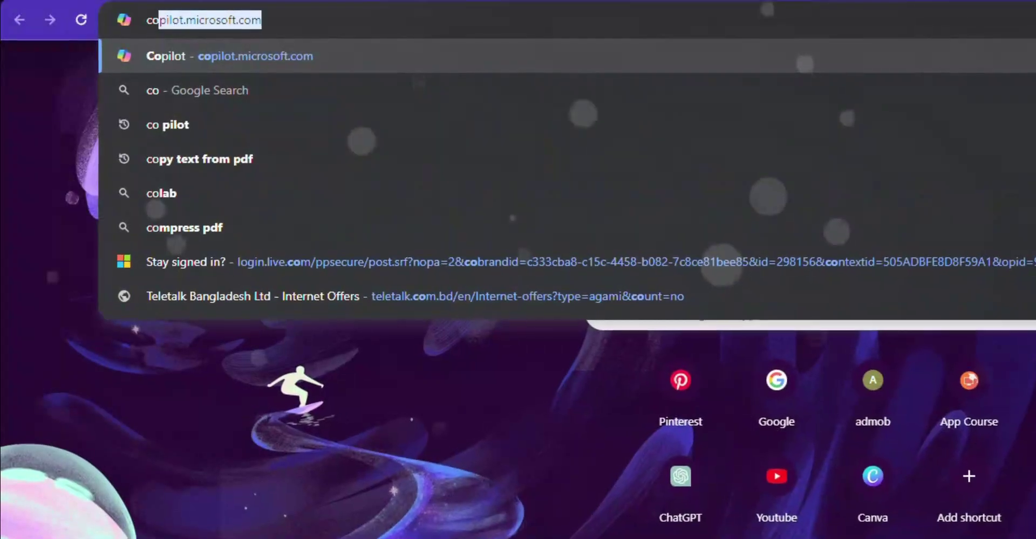
key(Return)
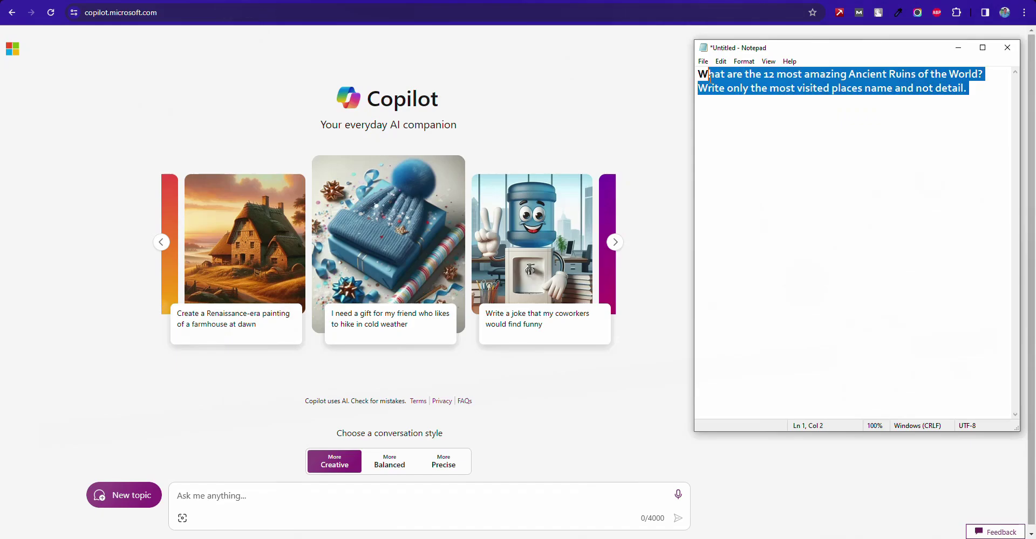
Ask Copilot for the ruins list and delete stray footnote numbers after Egypt and Peru.
click(233, 497)
key(Return)
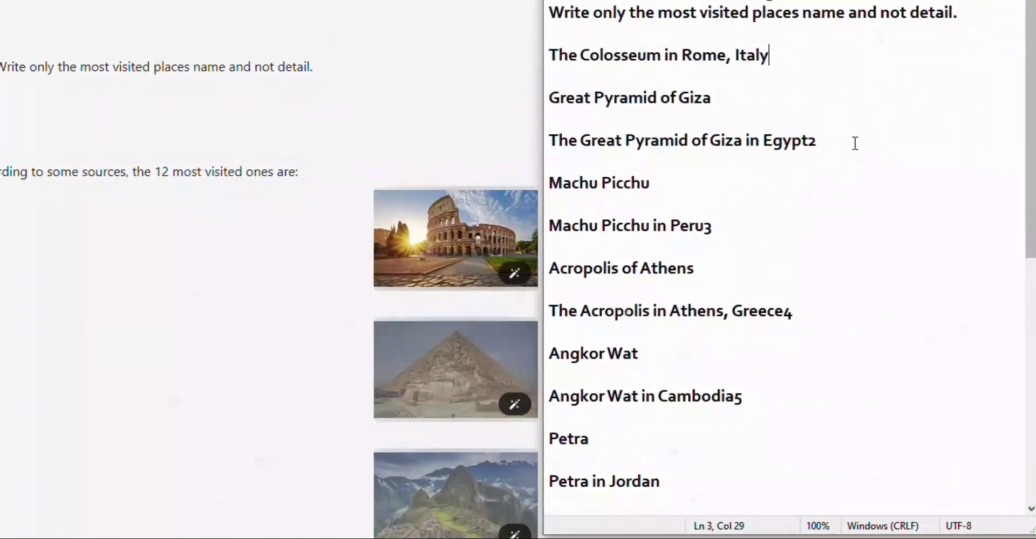
click(855, 152)
key(BackSpace)
click(736, 232)
key(BackSpace)
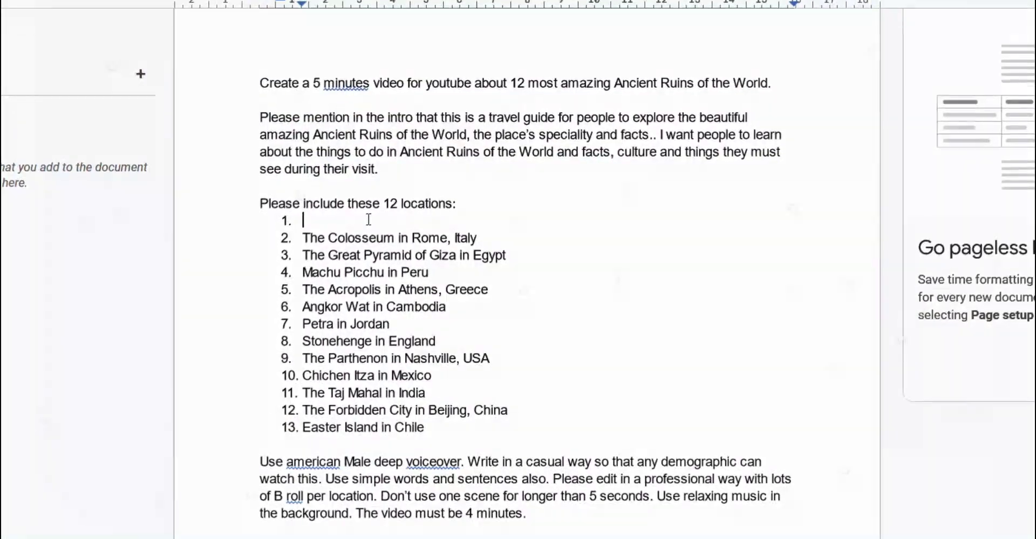
Remove the empty first list item so the ruins number 1–12.
key(BackSpace)
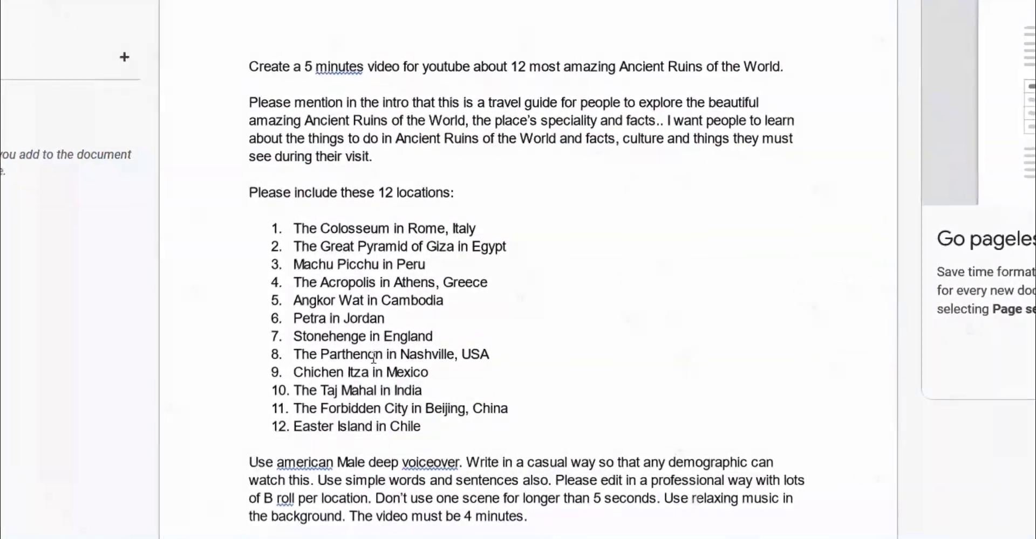
scroll(842, 327, down, 3)
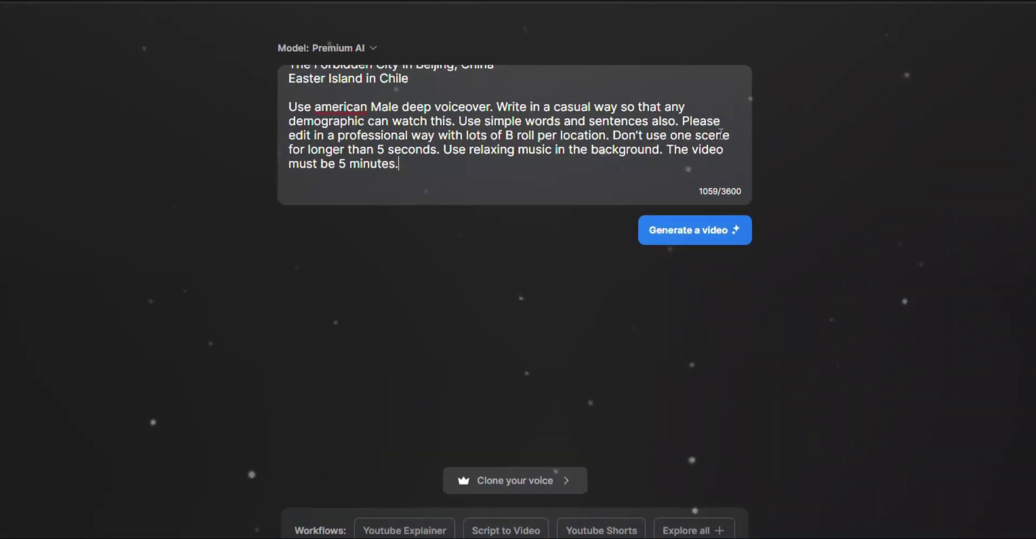
Review the pasted ancient-ruins prompt and generate a video from it.
scroll(708, 130, up, 5)
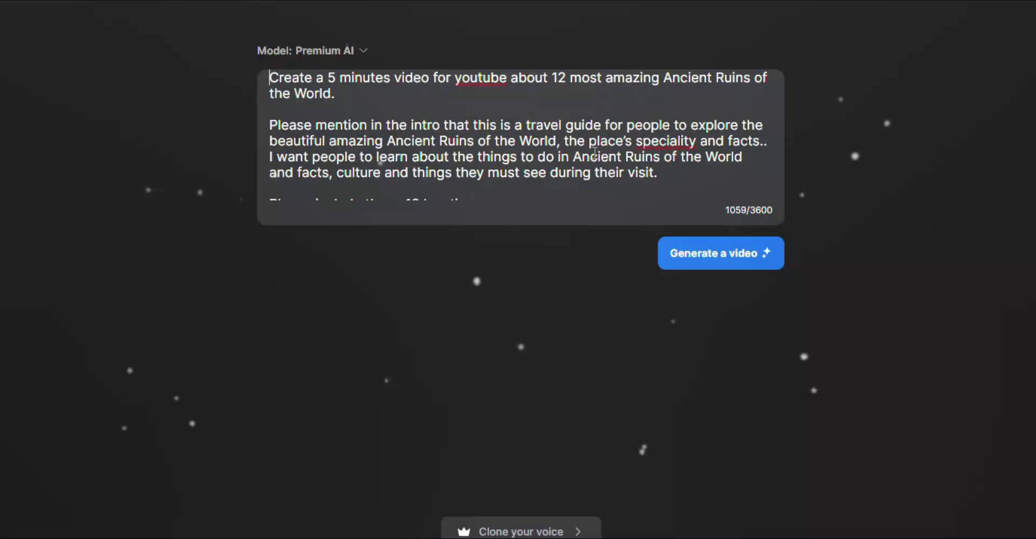
scroll(598, 157, down, 5)
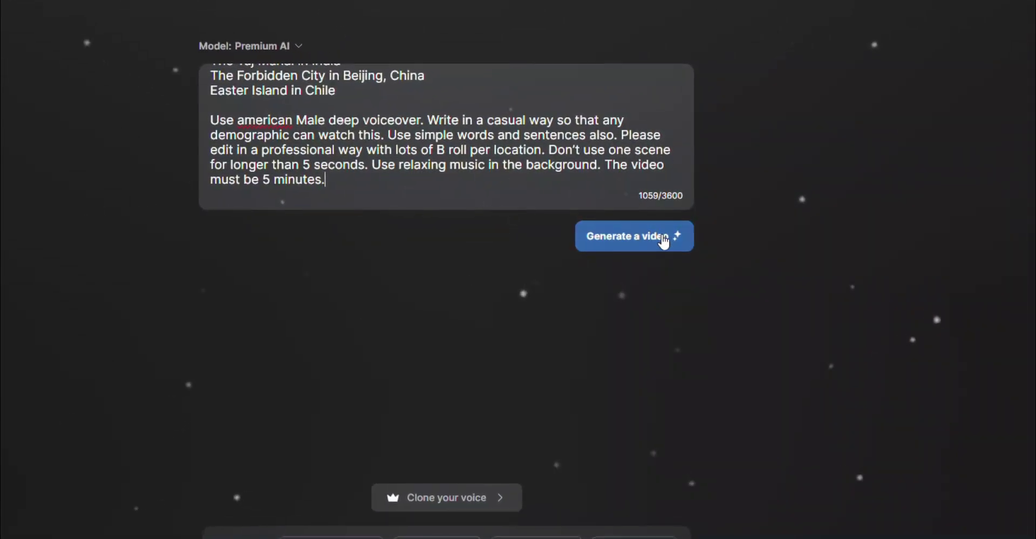
click(626, 242)
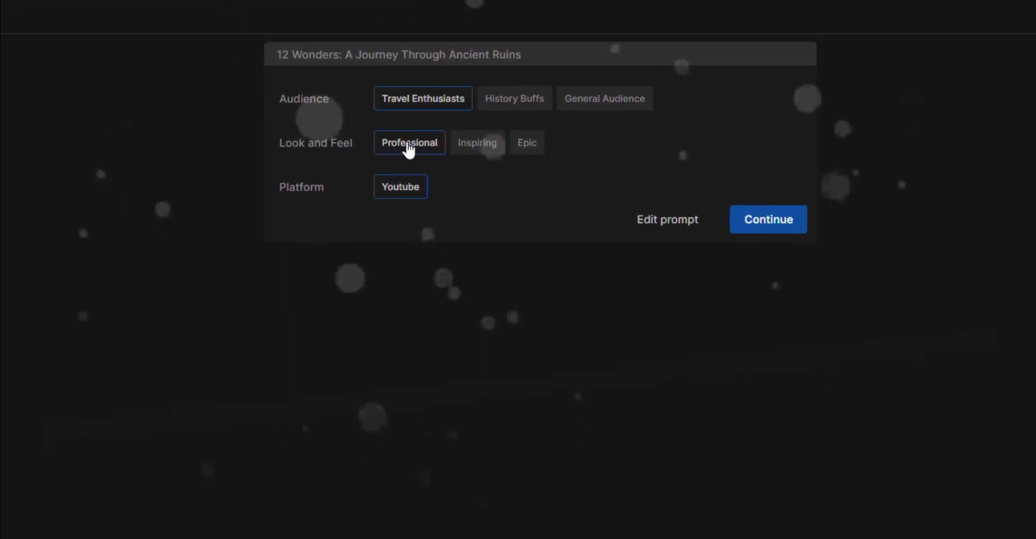
Confirm Travel Enthusiasts, Professional and Youtube settings, noting the Free plan's usage limit.
click(775, 228)
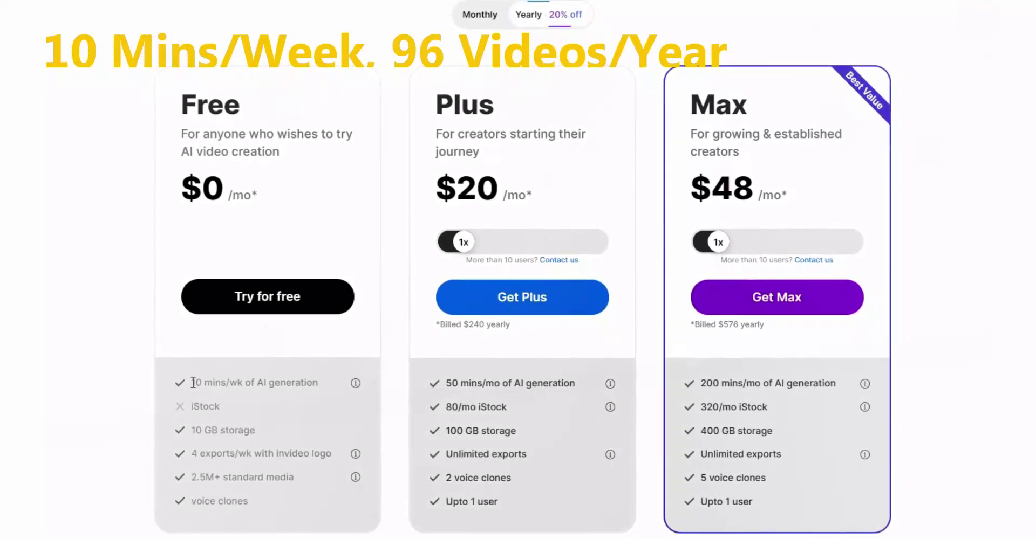
drag(191, 383, 207, 381)
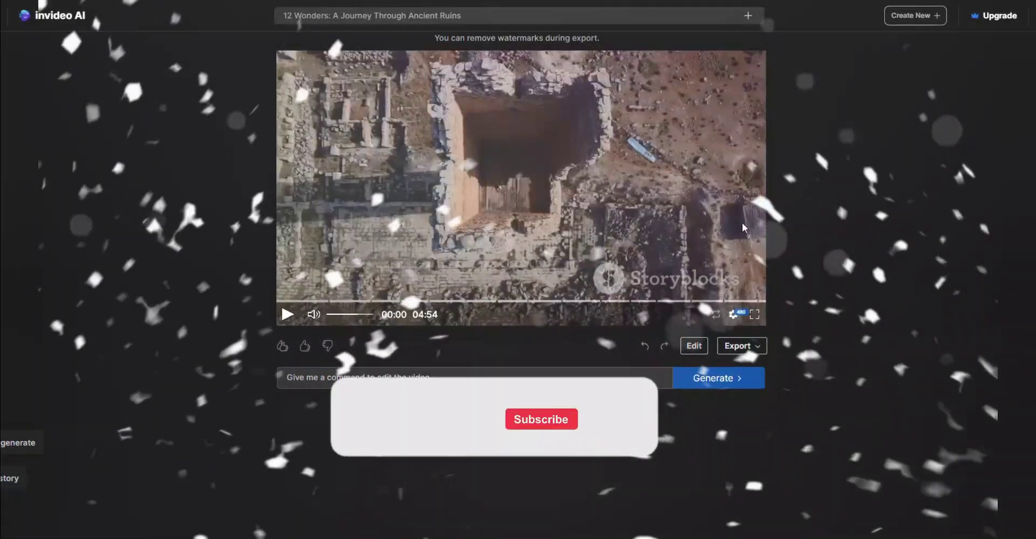
Set the preview to 240p, pause it at 00:08, and select the edit command box.
click(736, 316)
click(741, 305)
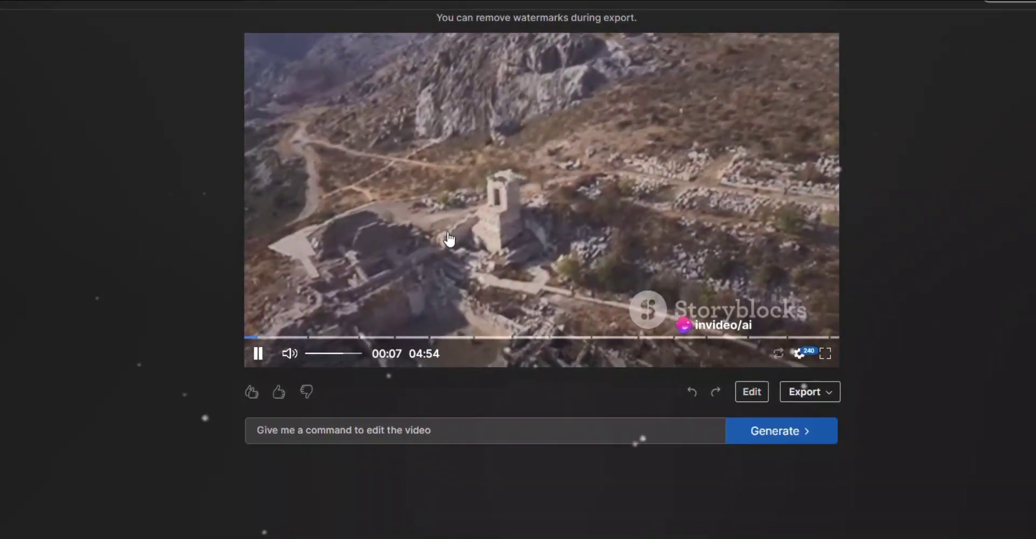
click(432, 290)
click(356, 434)
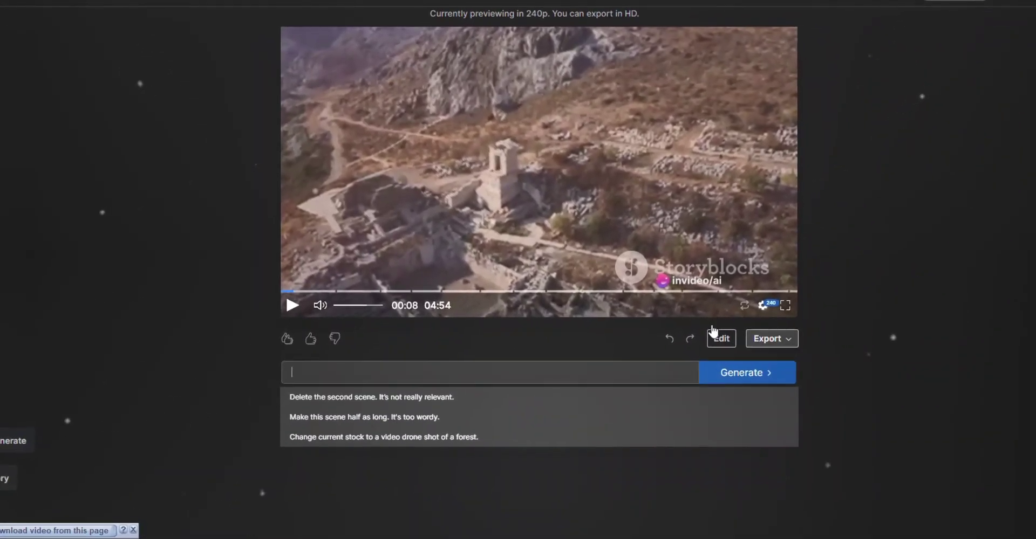
Search stock media for 'history', then discard the media changes for the script editor.
click(717, 338)
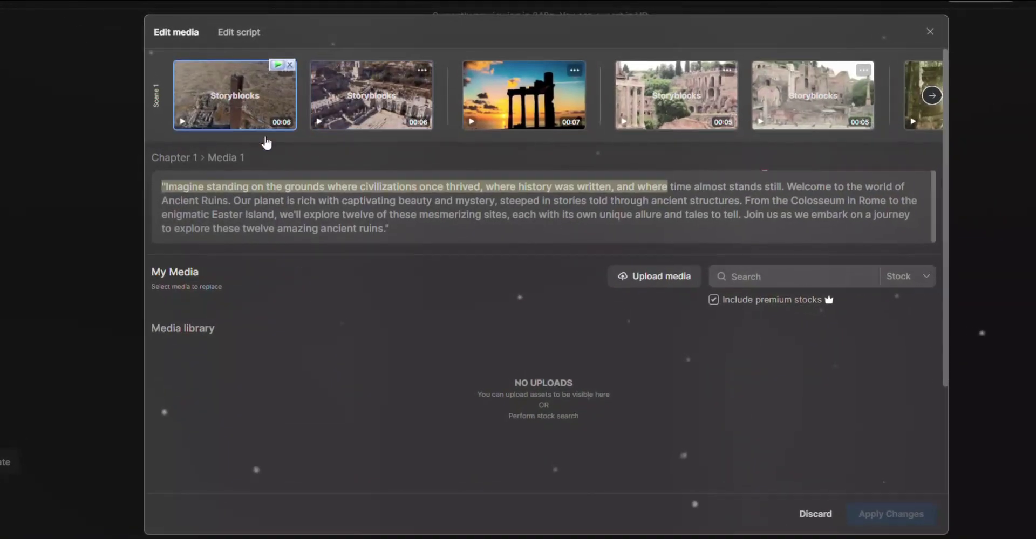
click(793, 281)
text(history)
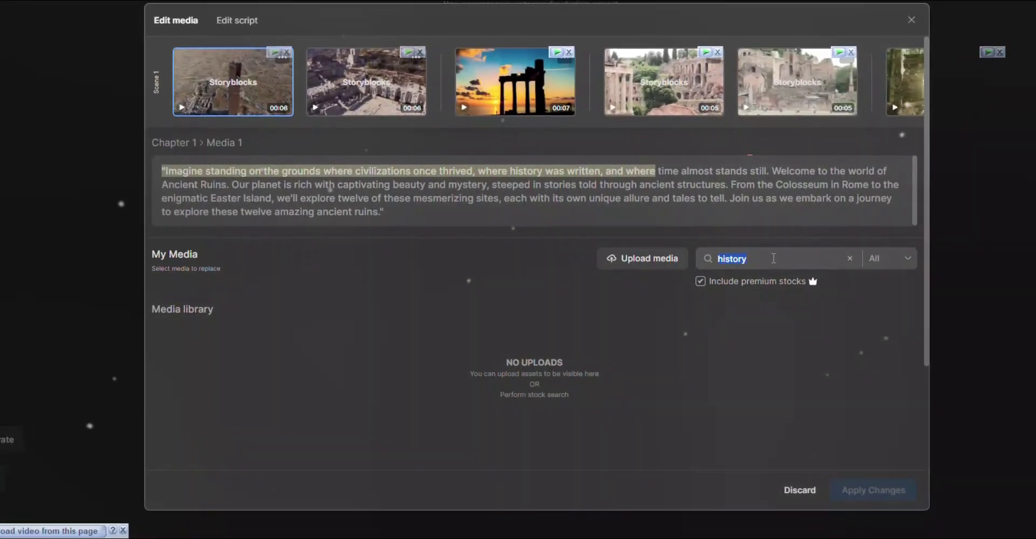
key(Return)
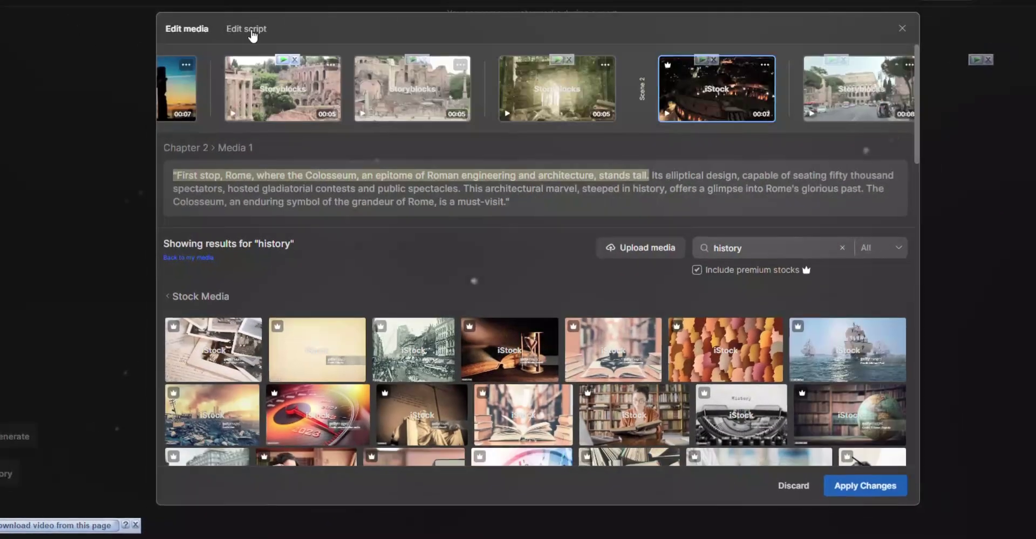
click(252, 31)
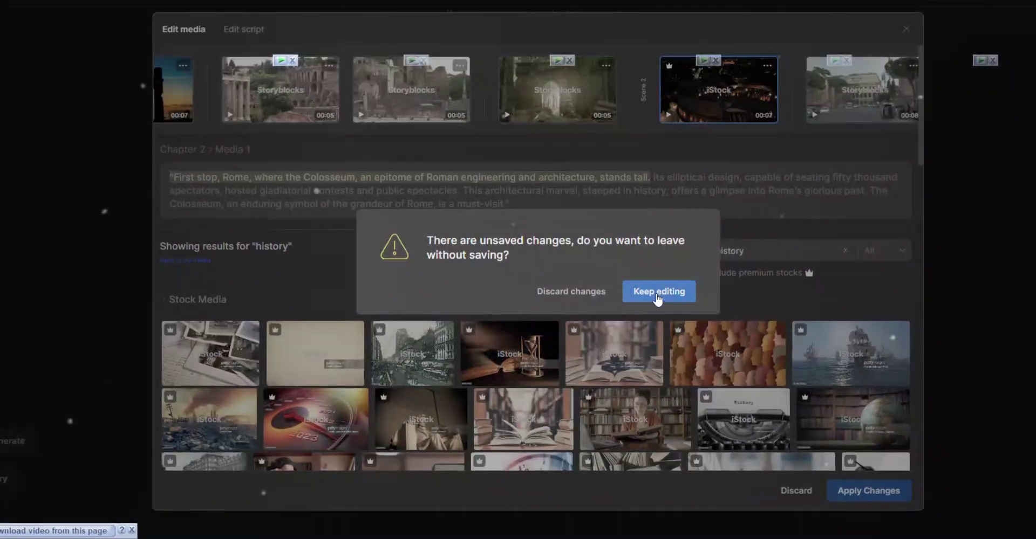
click(561, 300)
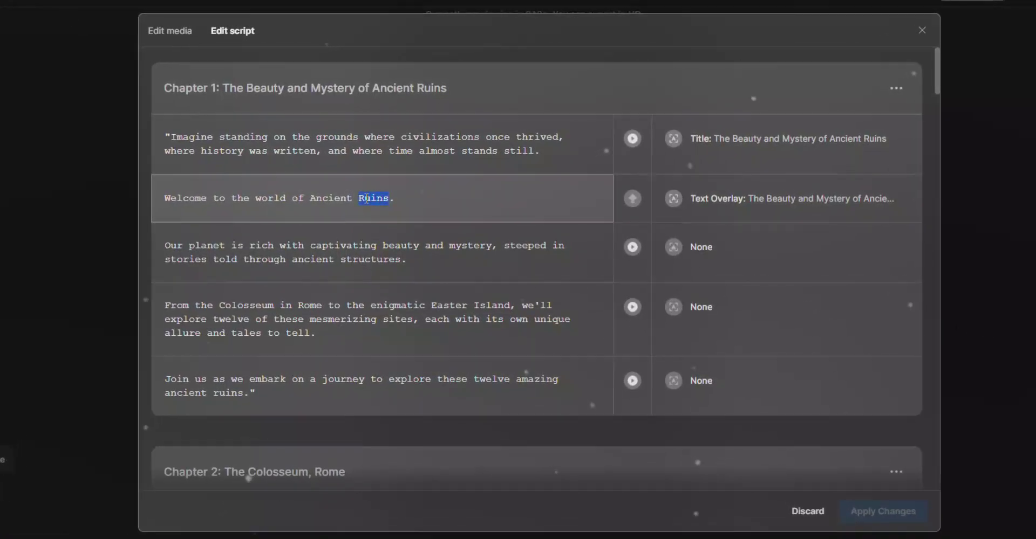
Type 'title rome' into Chapter 2's Colosseum title, then erase the draft text.
scroll(952, 140, down, 10)
scroll(902, 104, up, 10)
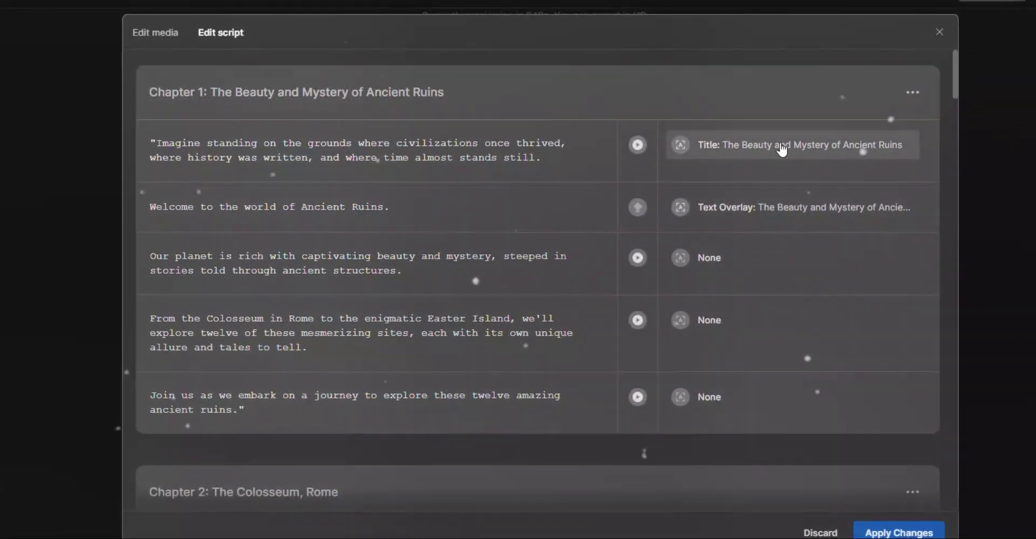
scroll(902, 104, down, 5)
click(747, 160)
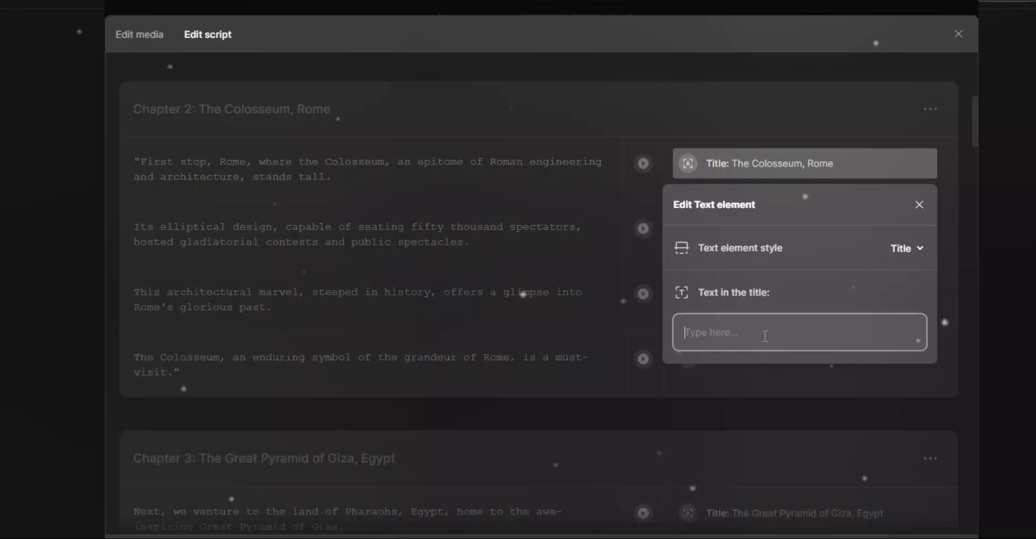
text(title rome)
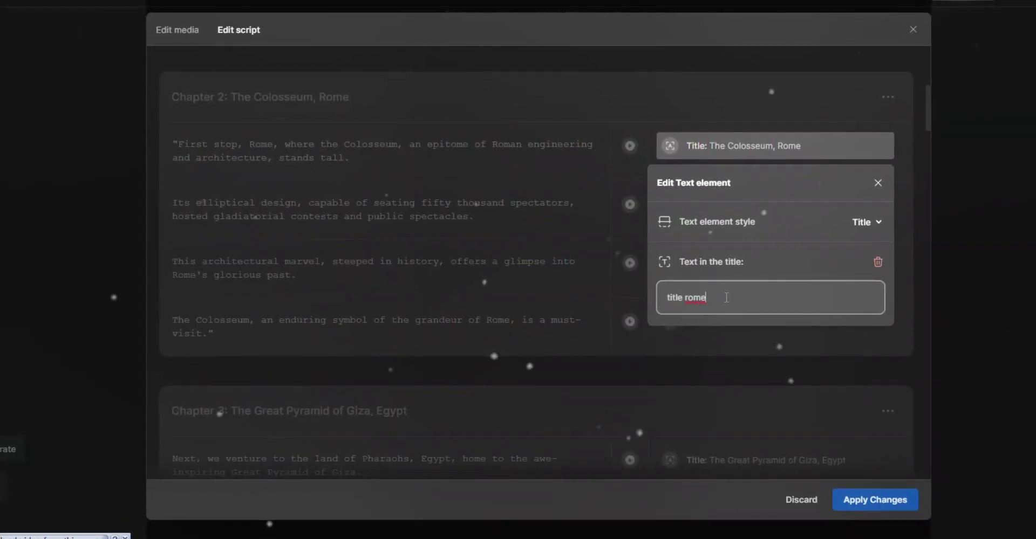
key(BackSpace)
key(BackSpace)
key(BackSpace)
key(BackSpace)
key(BackSpace)
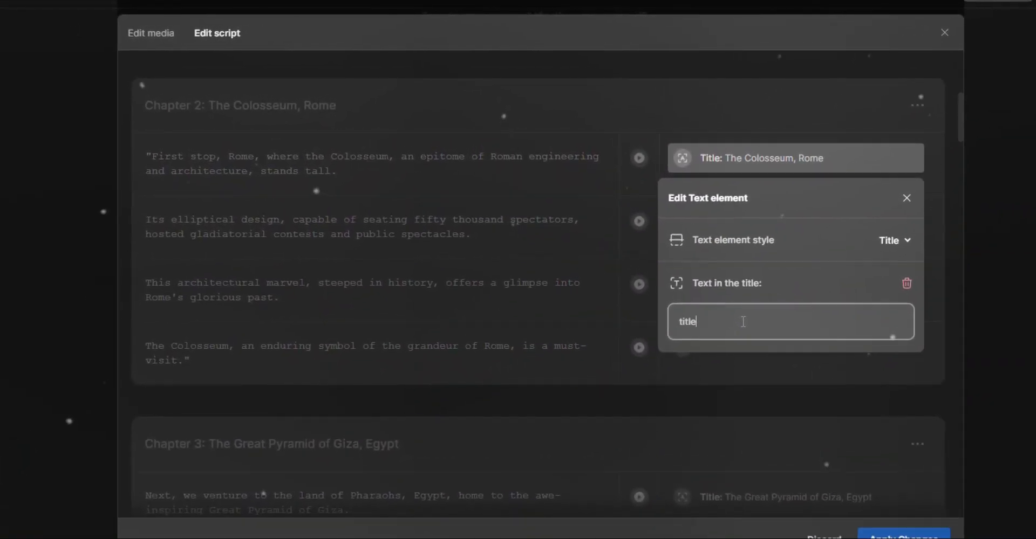
key(BackSpace)
key(BackSpace)
key(BackSpace)
key(BackSpace)
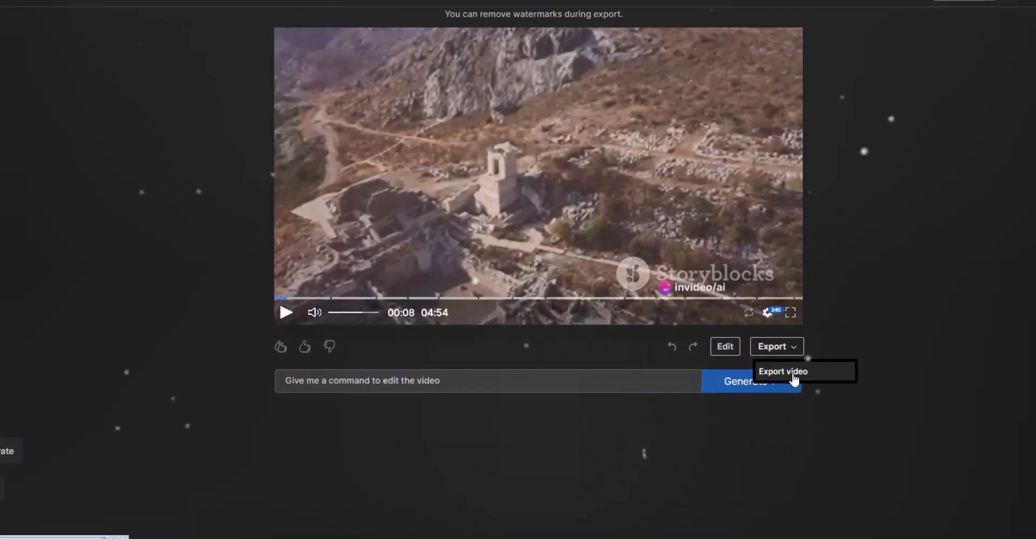
Export the video at 1080p with stock watermarks and normal invideo AI branding.
click(795, 378)
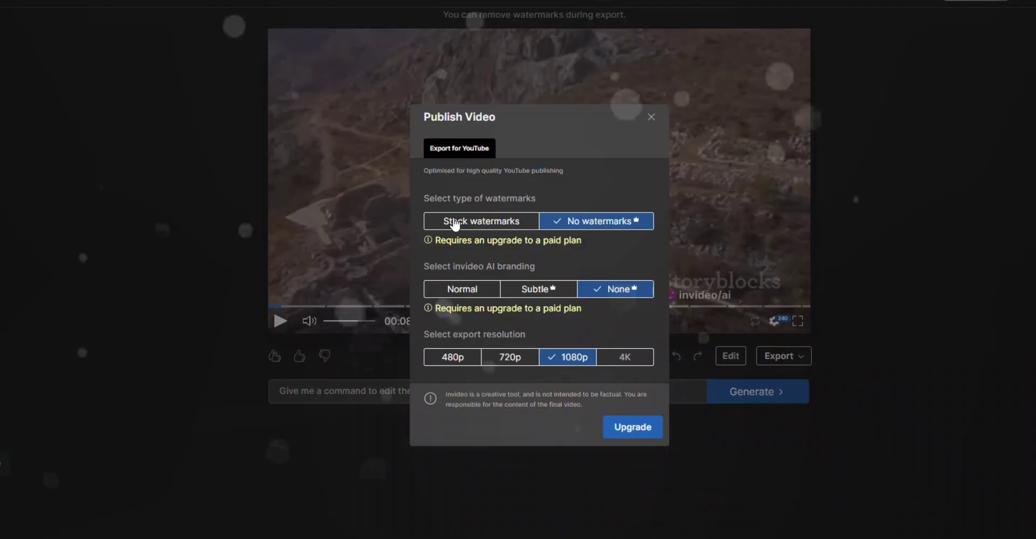
click(454, 222)
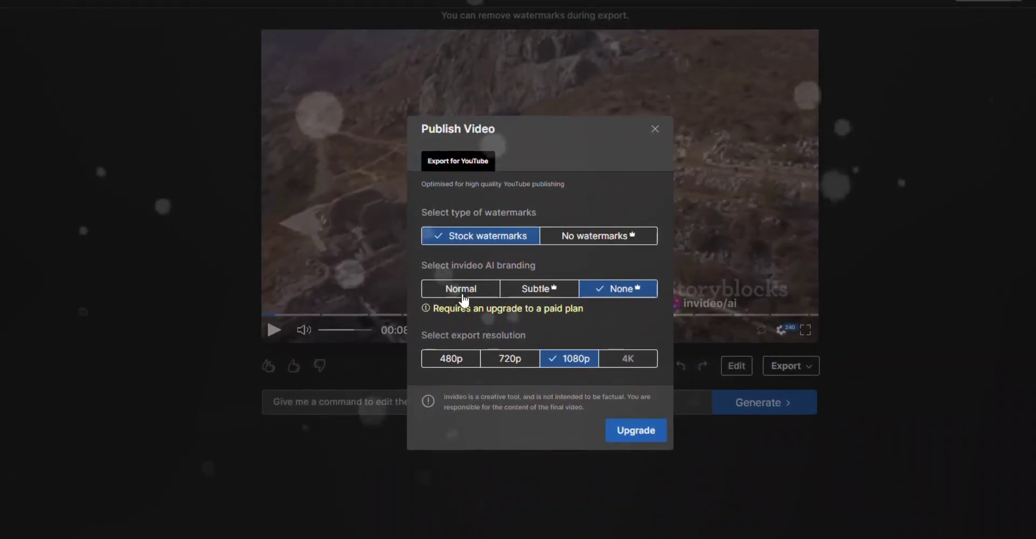
click(465, 294)
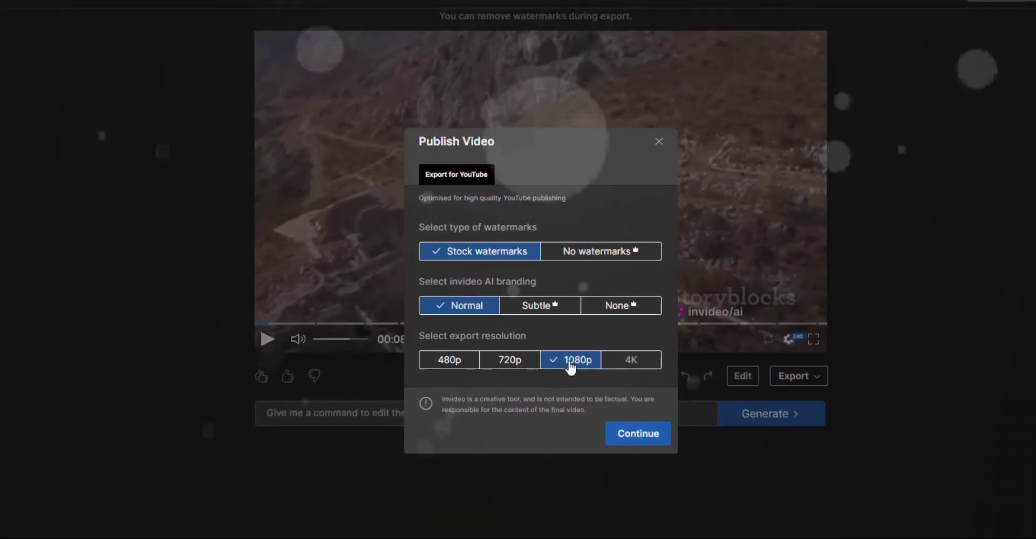
click(652, 435)
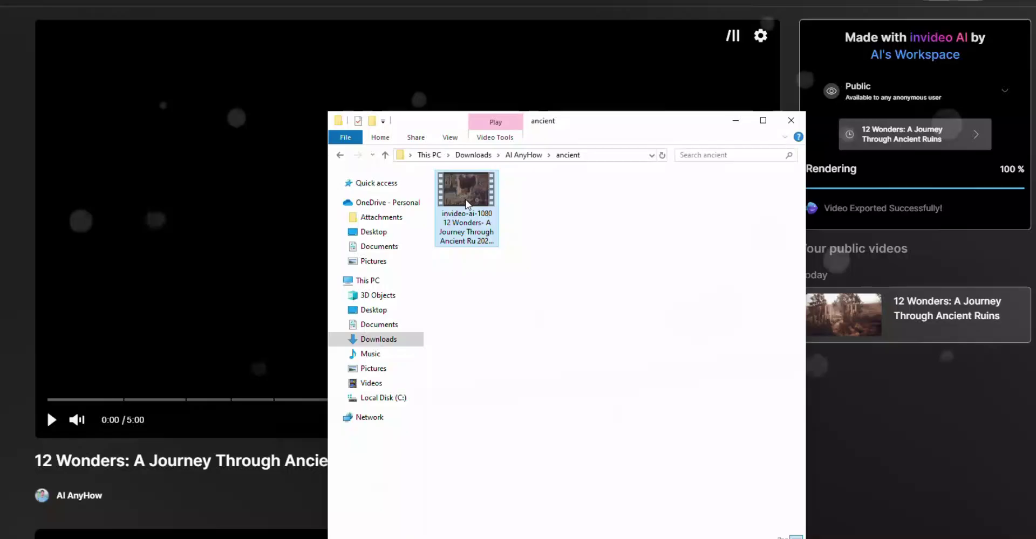
Play the exported 12 Wonders MP4 in Media Player in a widened window.
double_click(466, 200)
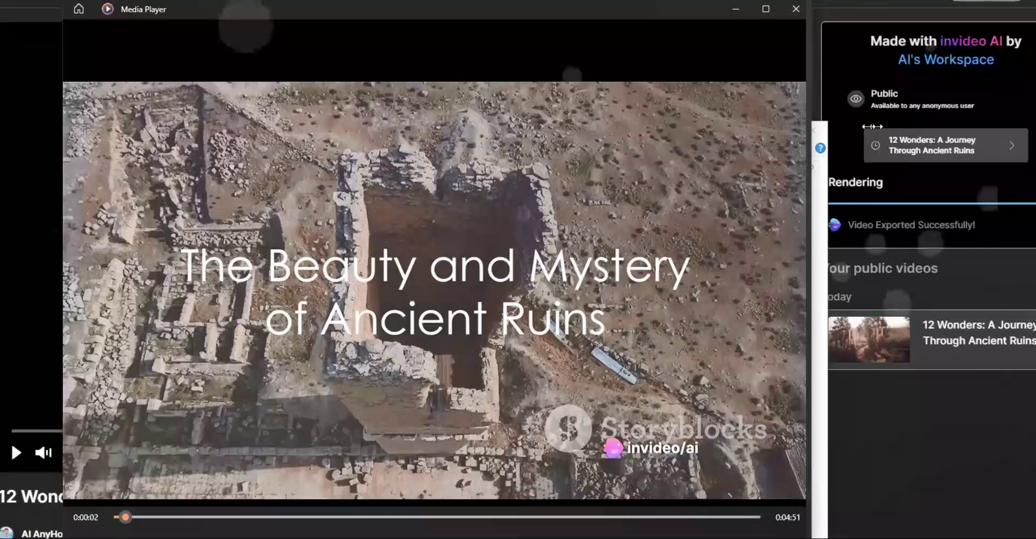
drag(798, 130, 1022, 135)
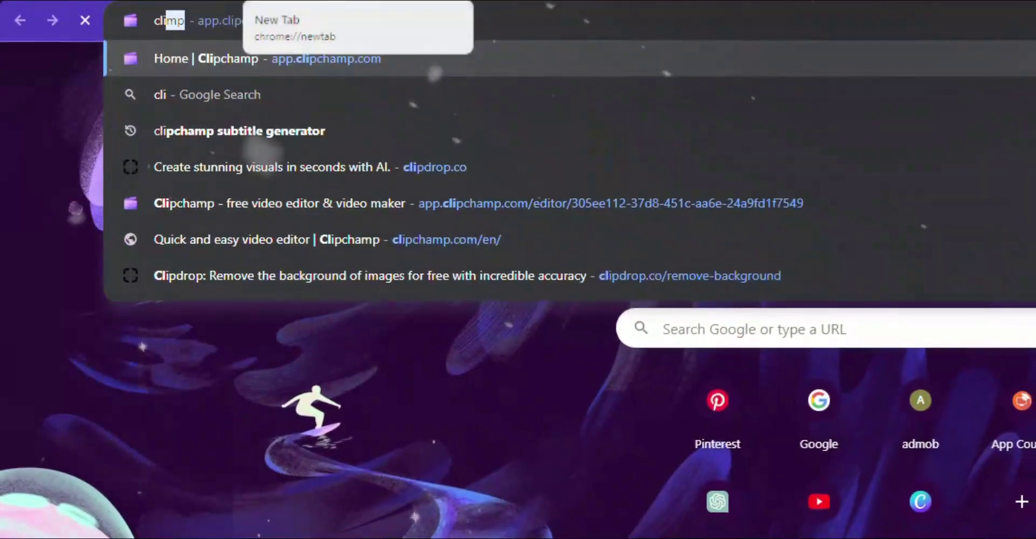
Open the Clipchamp website and start a new blank video project.
text(p)
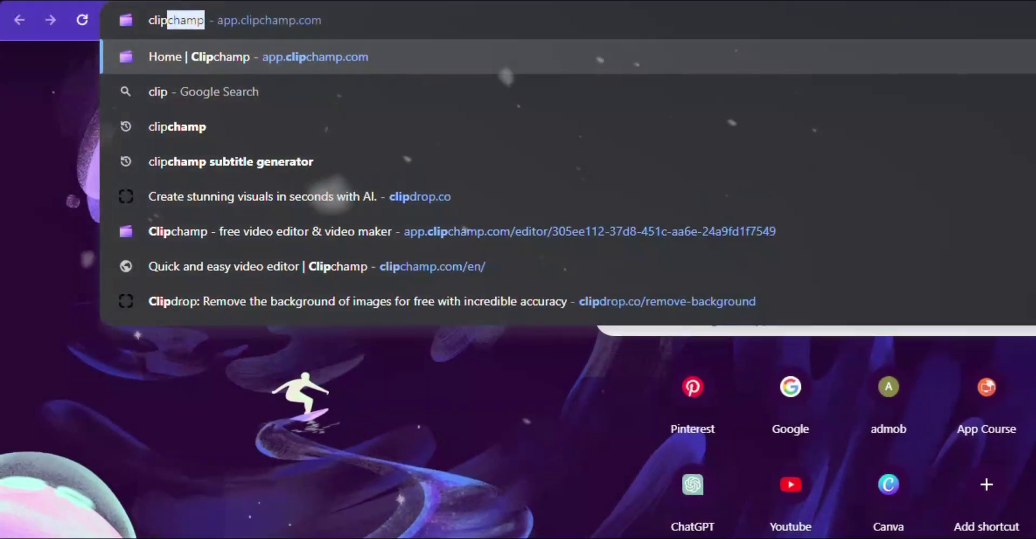
key(Return)
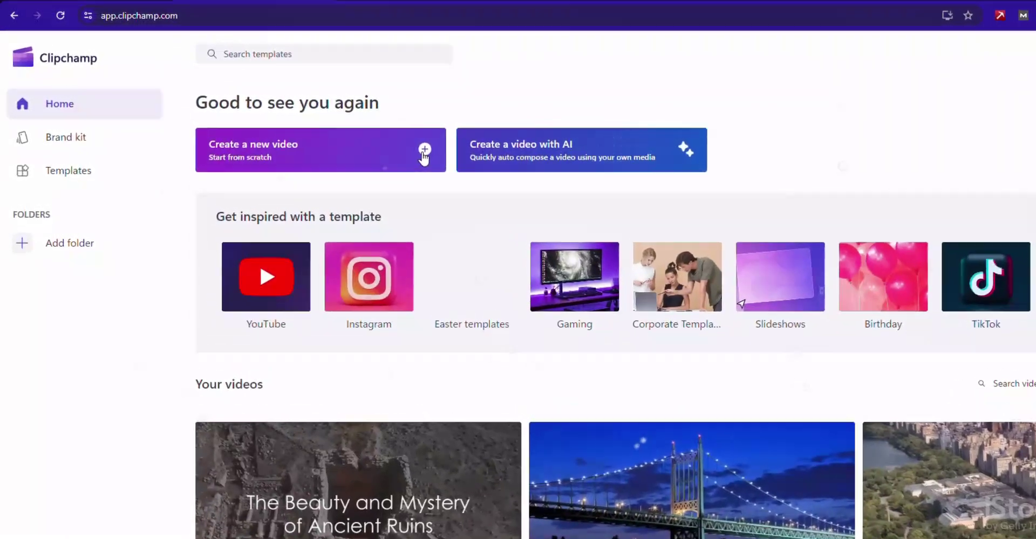
click(424, 151)
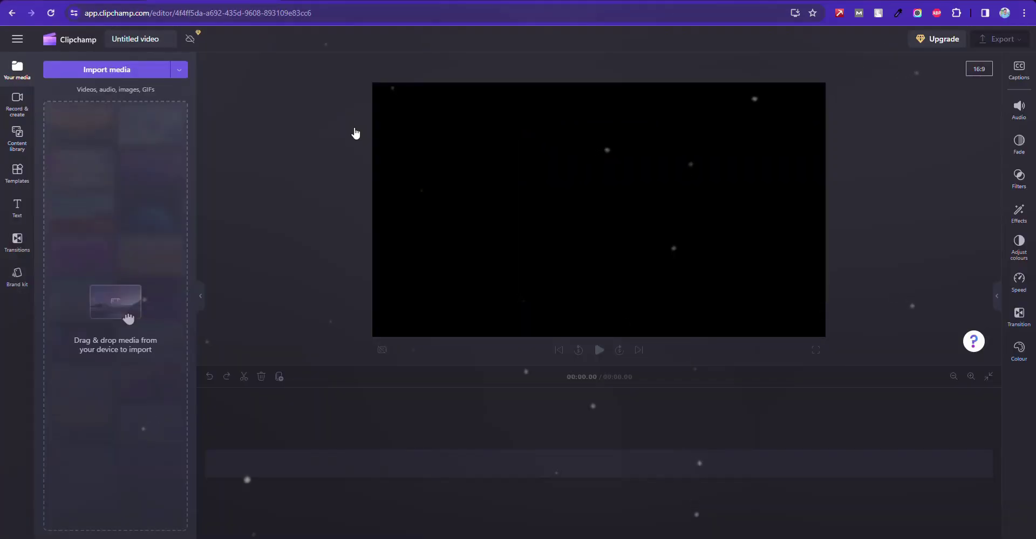
Import the exported 12 Wonders ruins MP4 into Your media, then browse to Downloads for the logo.
key(alt+Tab)
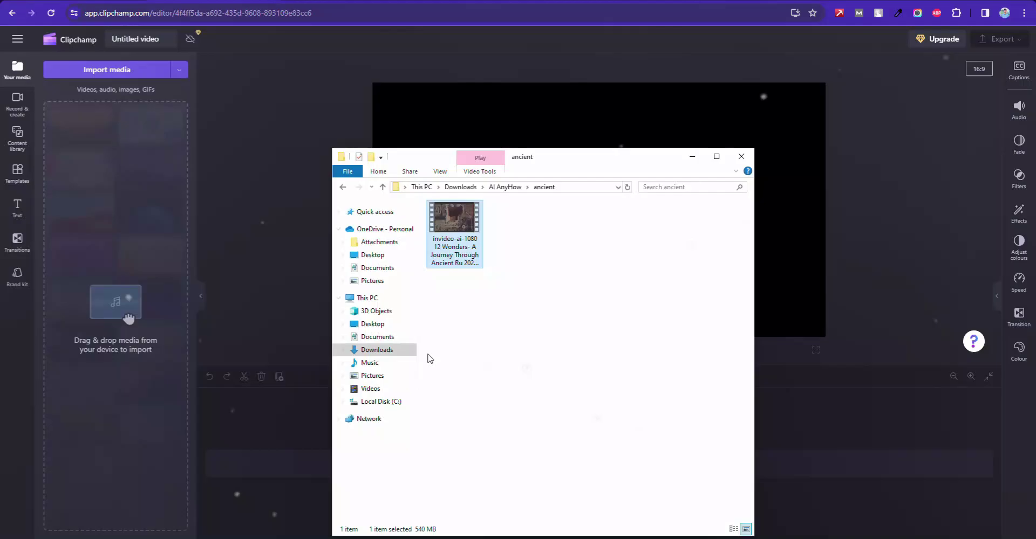
drag(456, 232, 83, 202)
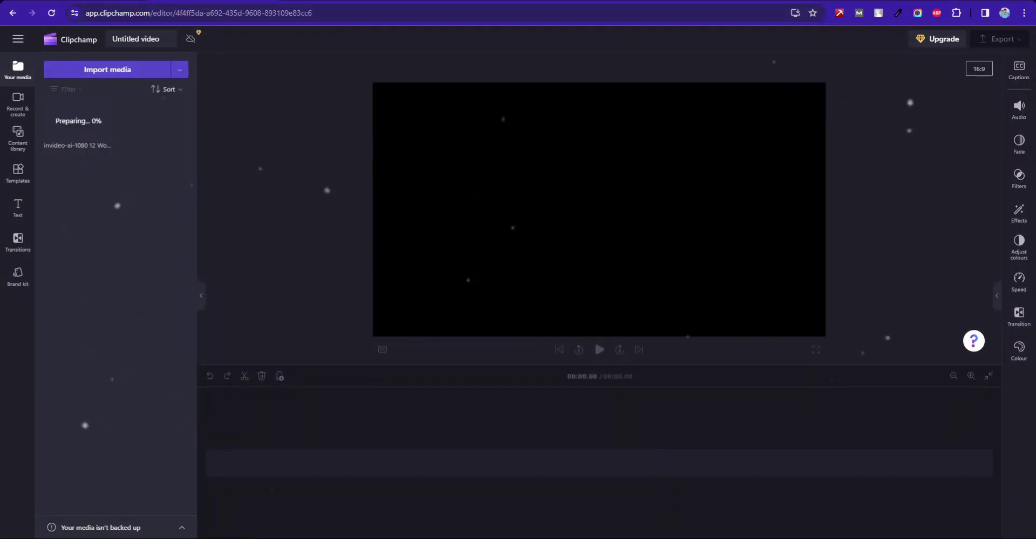
key(alt+Tab)
click(370, 350)
Import the Destination Decoder logo and place the ruins video and logo on the timeline.
drag(453, 237, 135, 243)
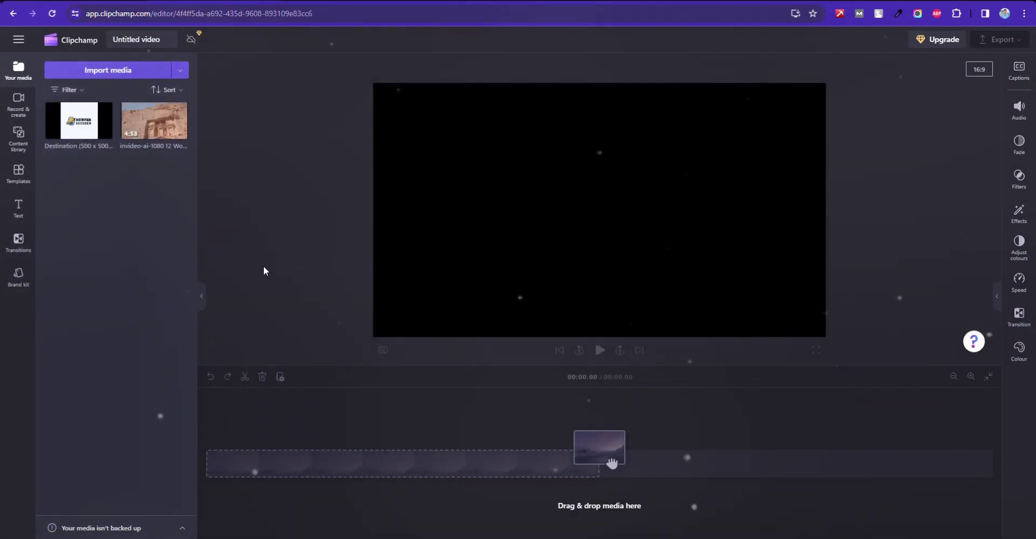
drag(611, 463, 302, 461)
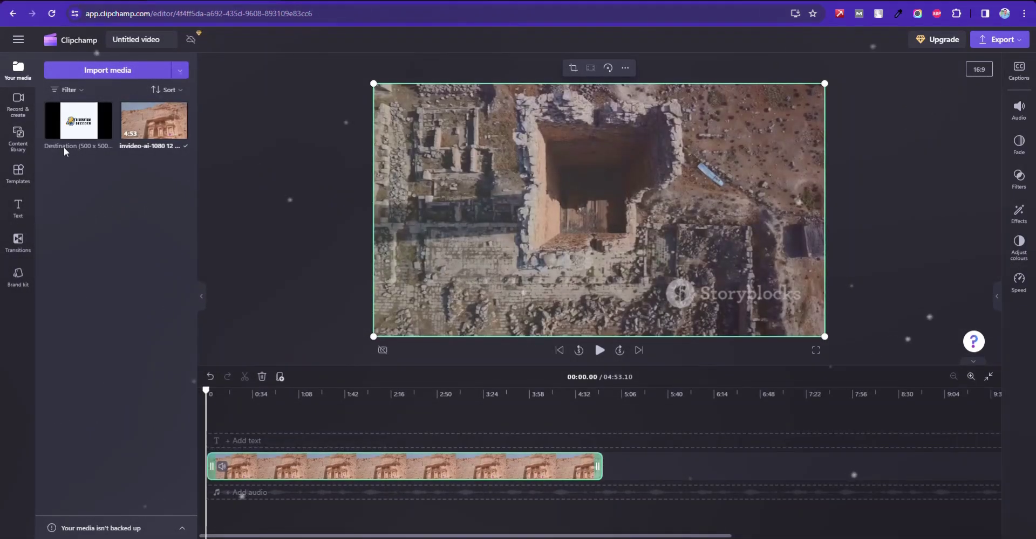
drag(182, 417, 213, 440)
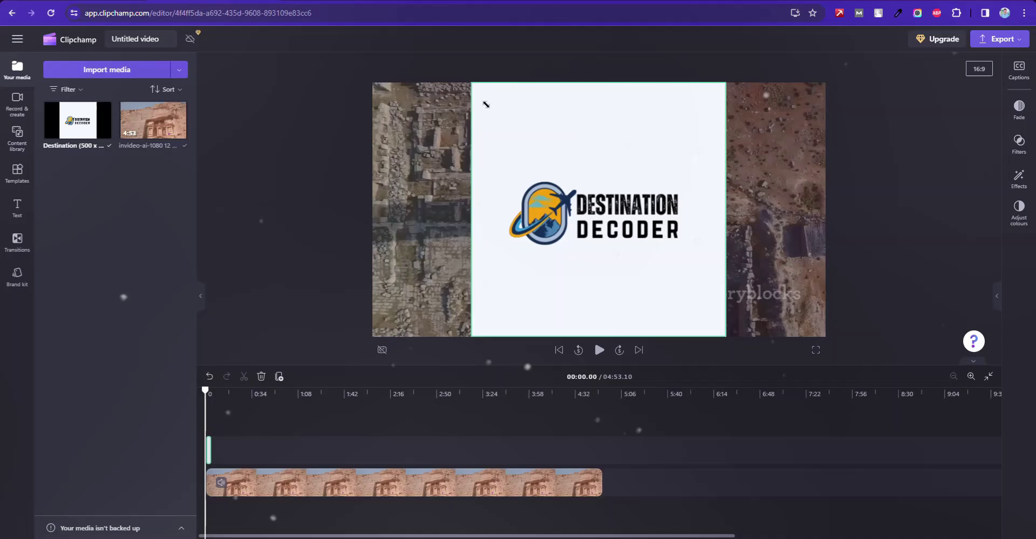
Shrink the logo into the lower-right corner and stretch its clip to the video's end.
drag(482, 102, 741, 225)
click(599, 351)
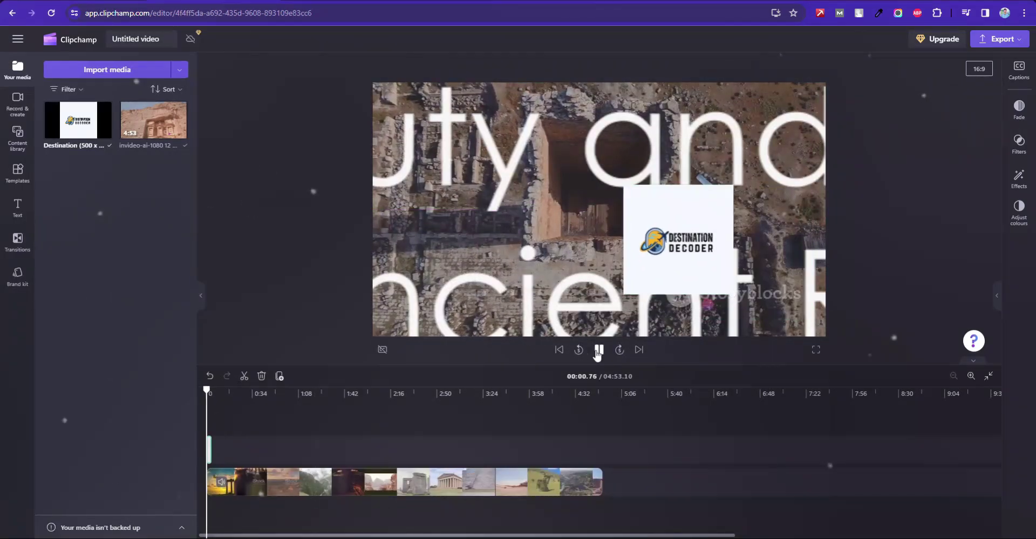
click(598, 350)
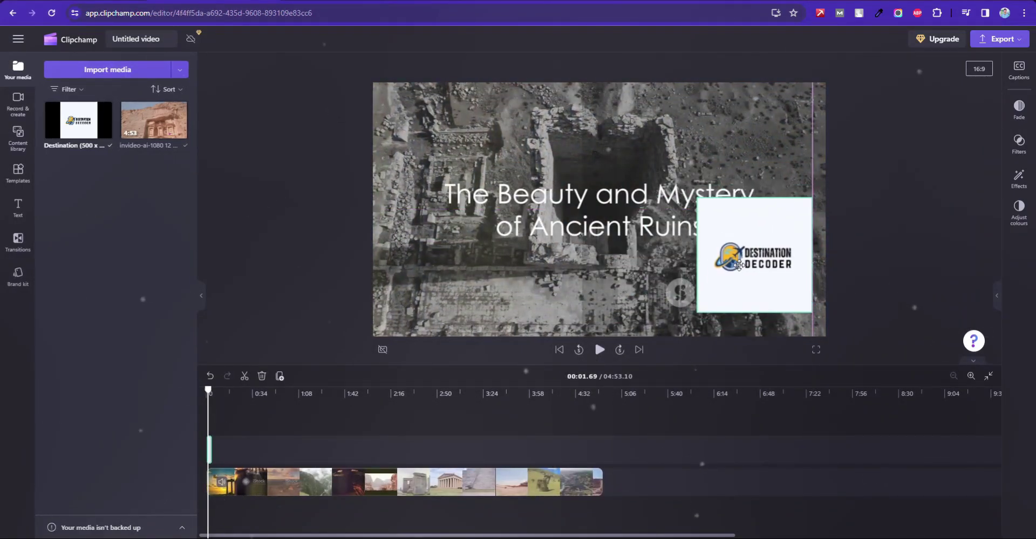
click(739, 264)
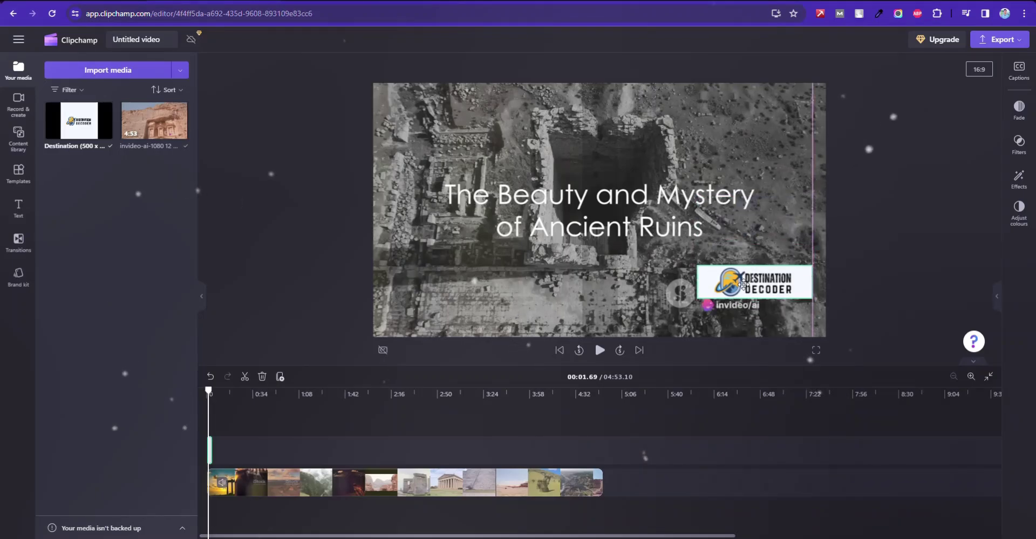
drag(211, 451, 232, 451)
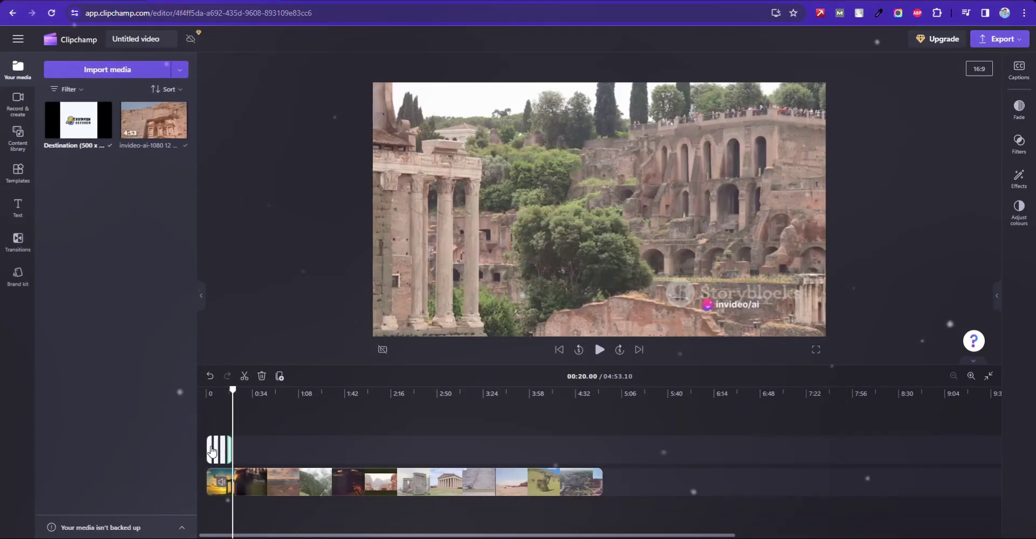
click(599, 351)
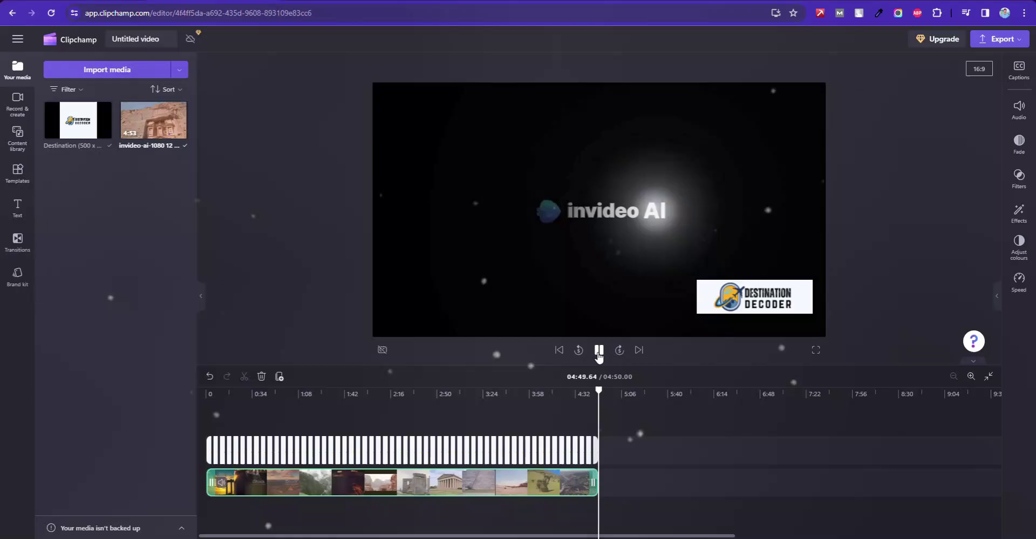
Turn on autocaptions and transcribe the English narration from the start of the video.
click(592, 393)
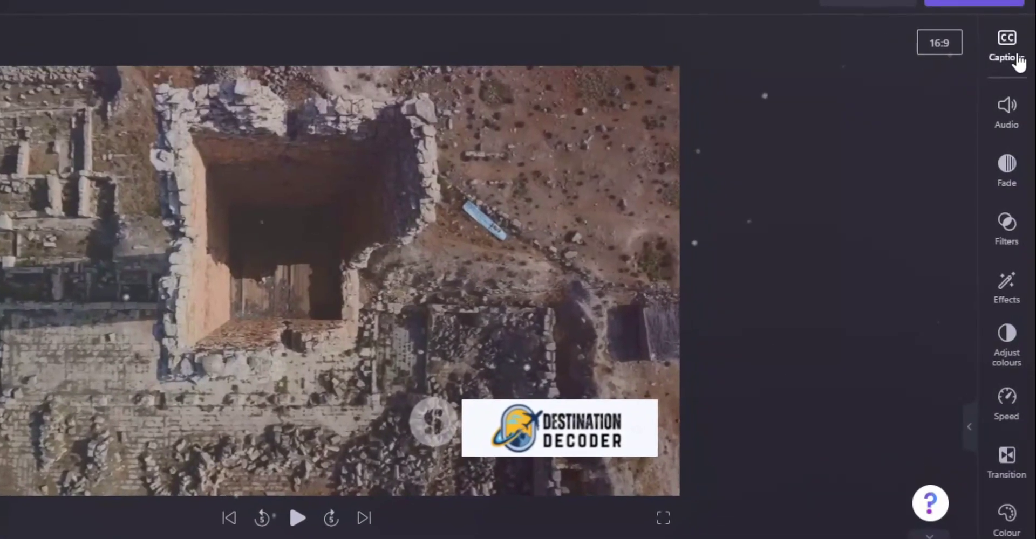
click(1018, 61)
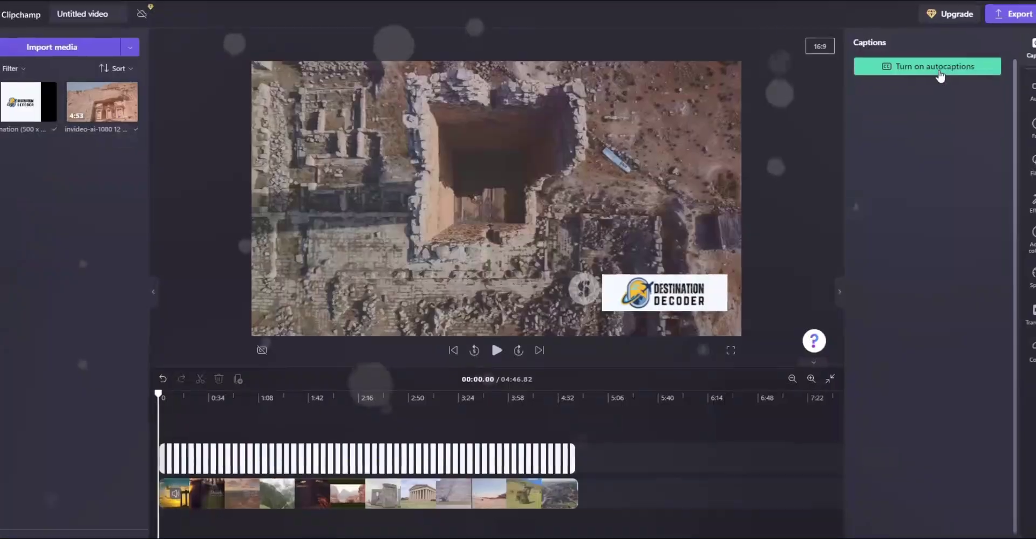
click(819, 85)
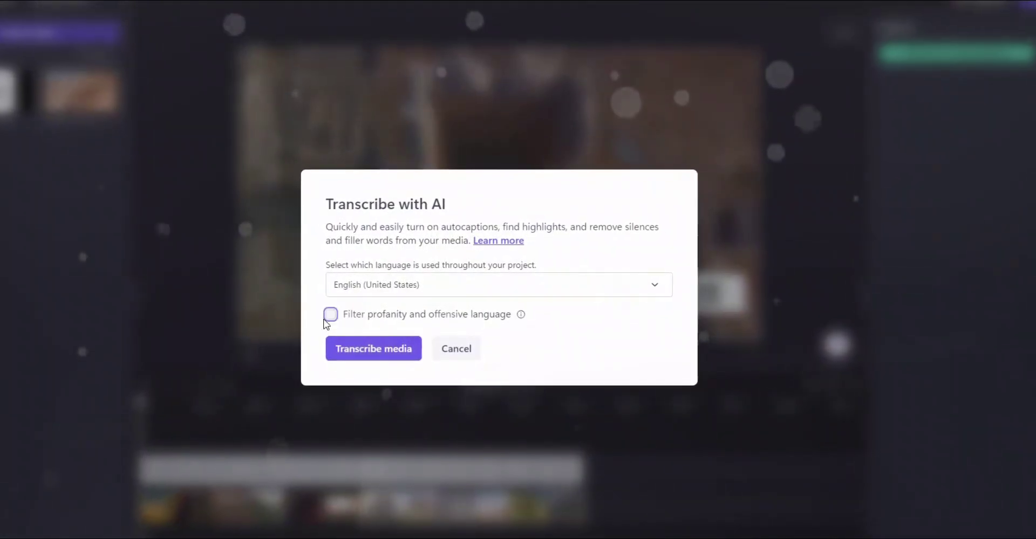
click(372, 359)
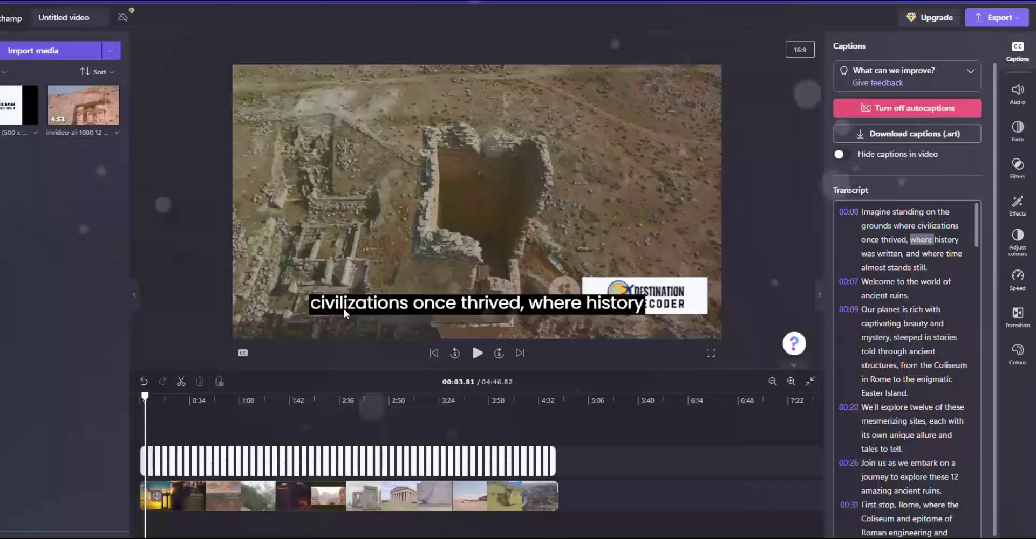
Set the caption text's primary colour to yellow FBE555.
click(552, 313)
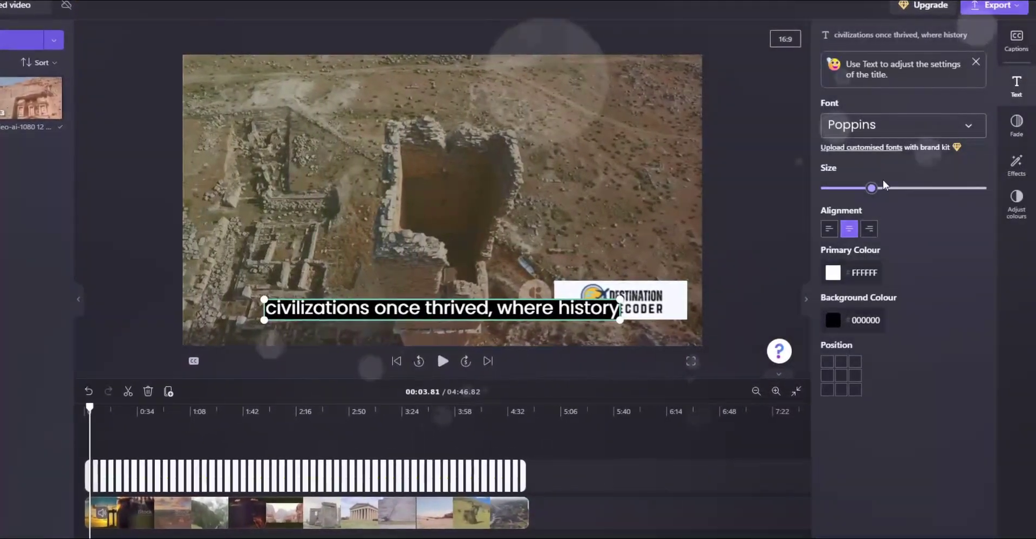
click(833, 272)
click(875, 427)
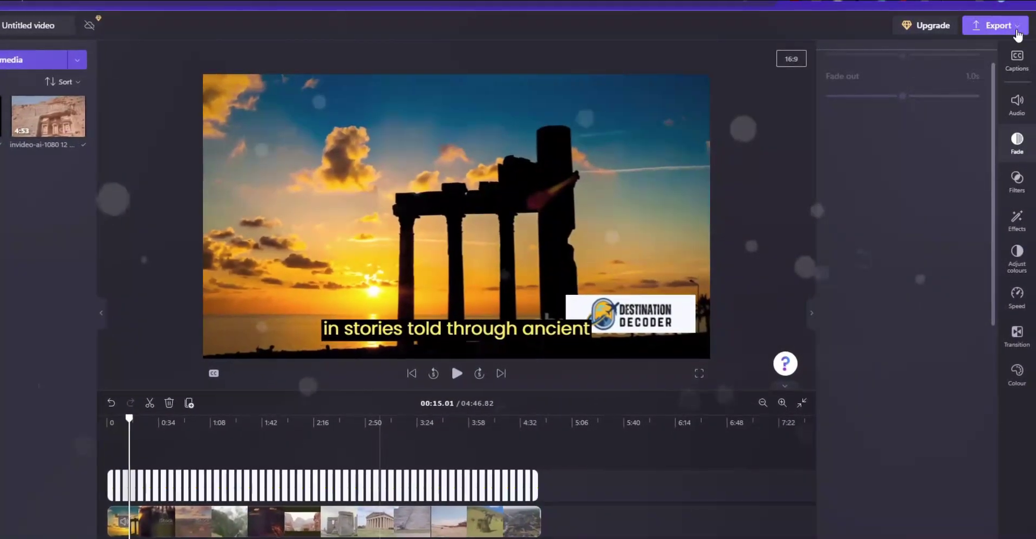
Export the captioned, logo-branded video at 1080p.
click(1016, 26)
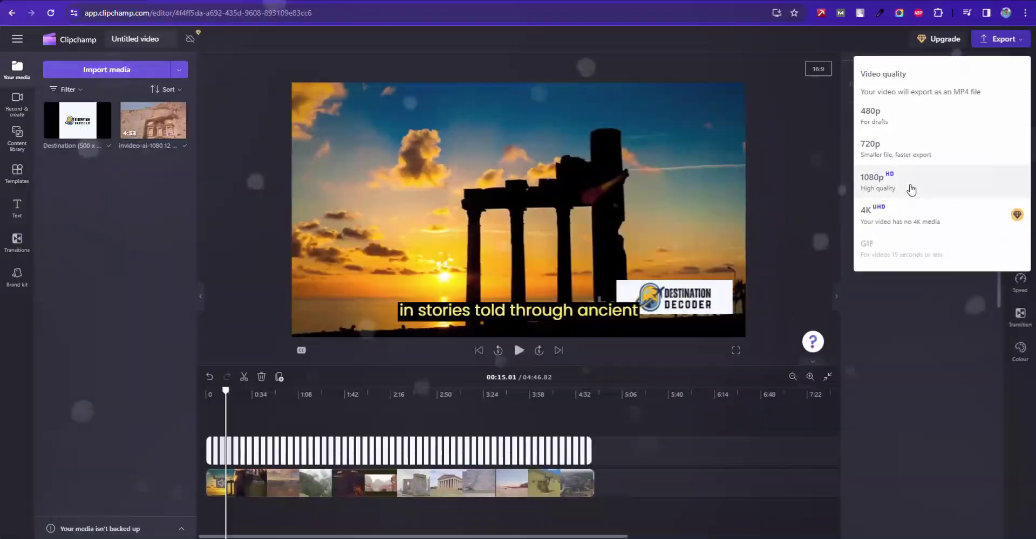
click(911, 189)
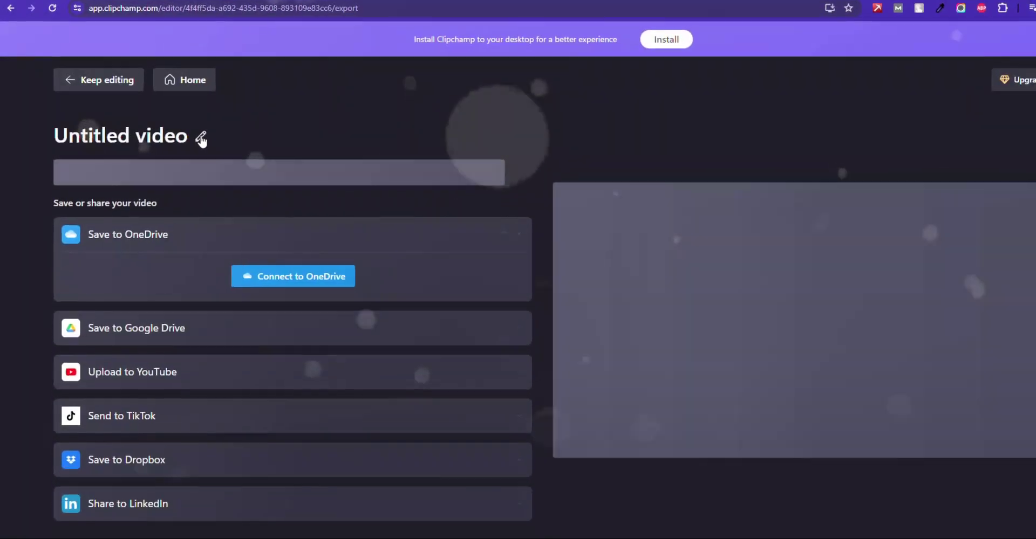